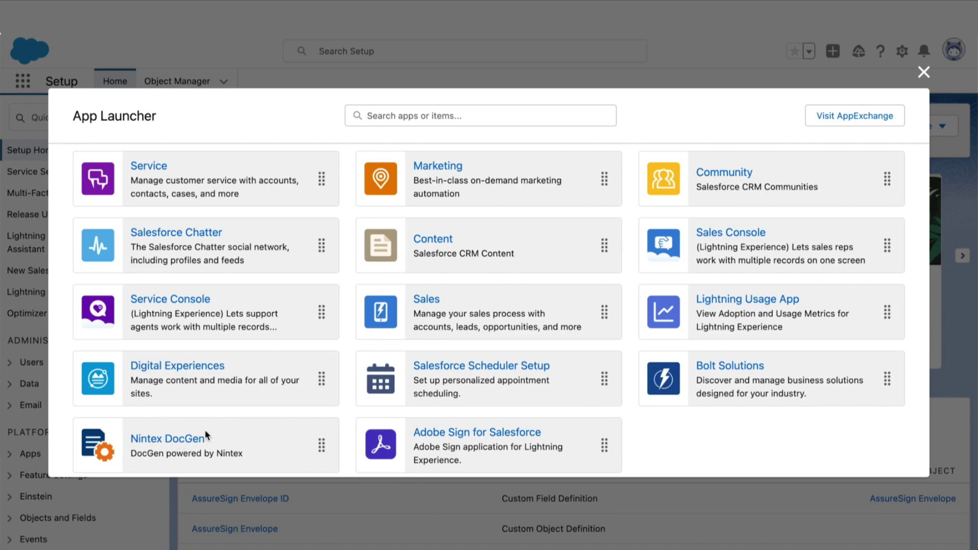
In DocGen Admin Integrations, add Nintex AssureSign as a new service.
{"action": "left_click", "coordinate": [178, 444]}
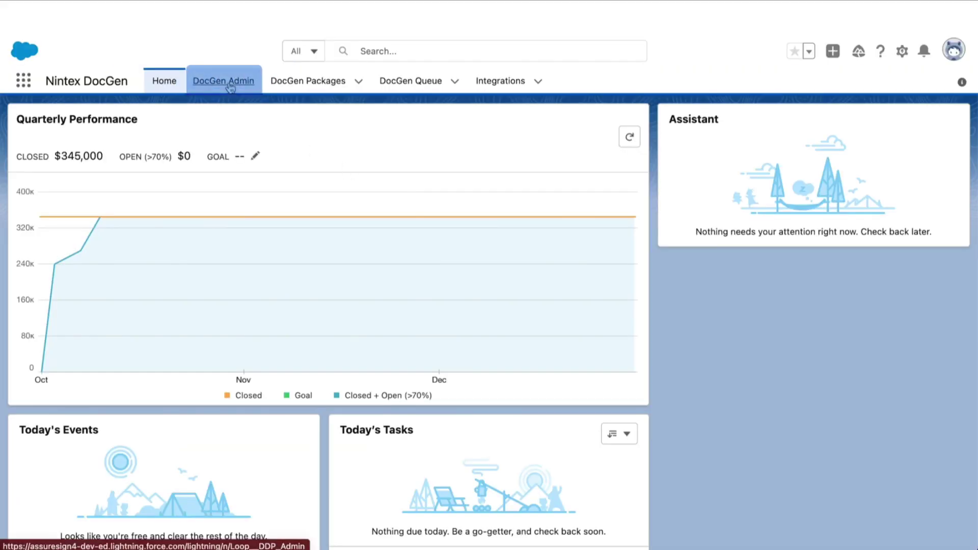
{"action": "left_click", "coordinate": [227, 84]}
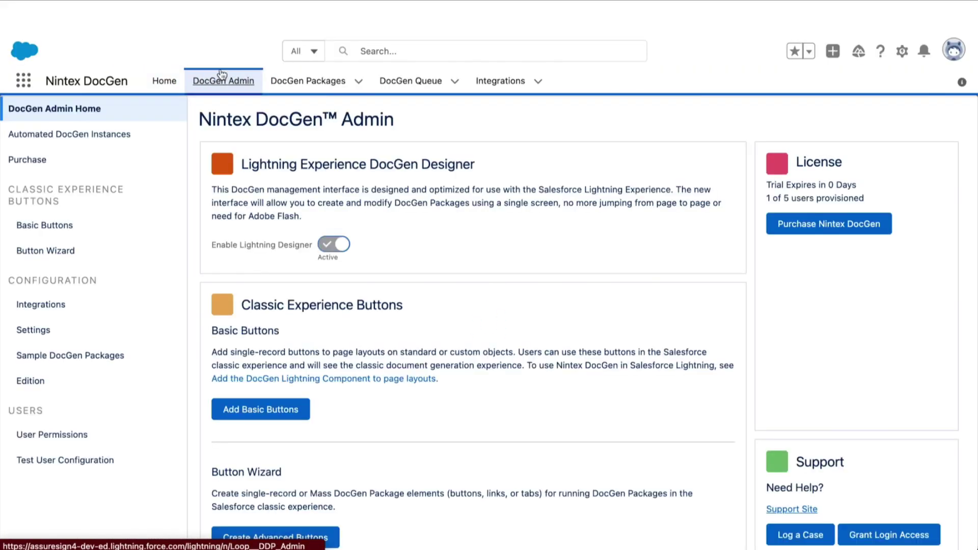
{"action": "left_click", "coordinate": [56, 305]}
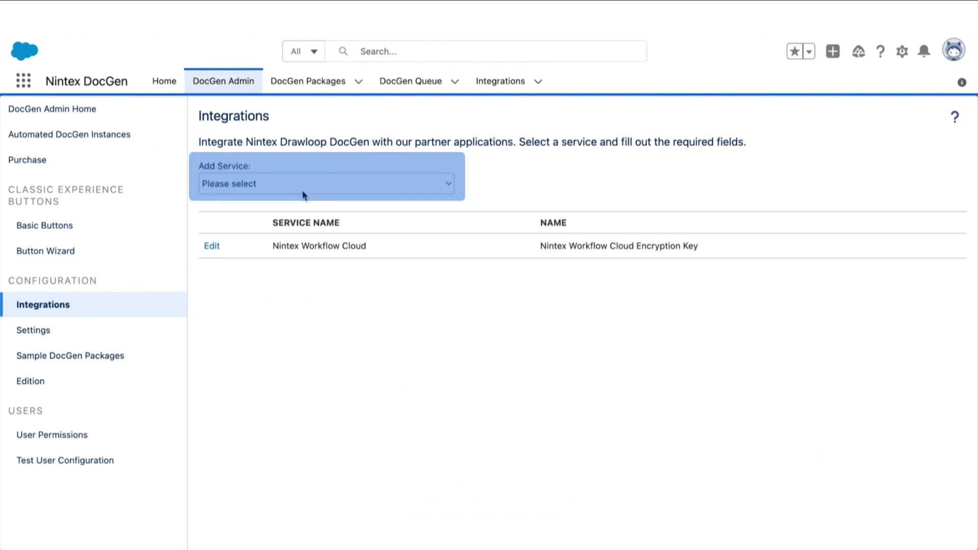
{"action": "left_click", "coordinate": [304, 184]}
{"action": "left_click", "coordinate": [307, 200]}
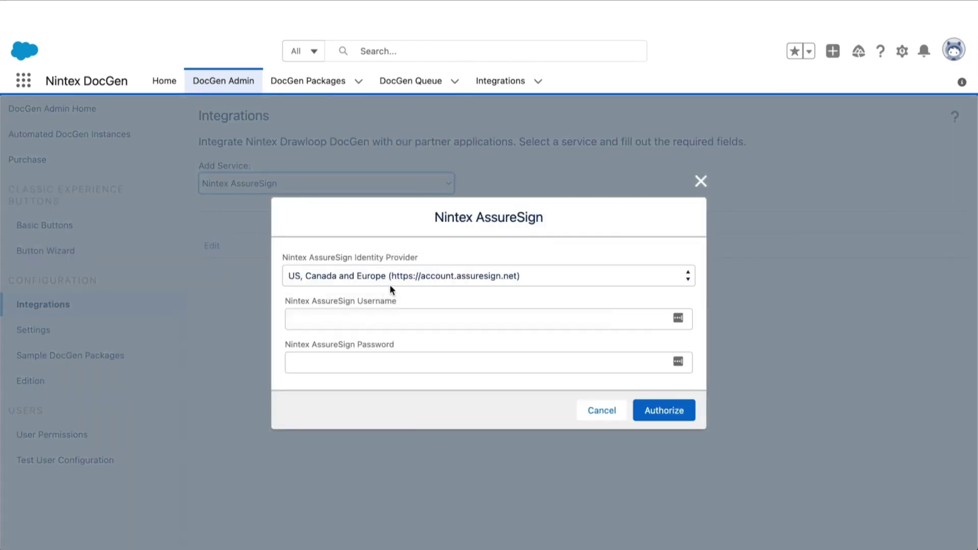
{"action": "left_click", "coordinate": [418, 318]}
{"action": "type", "text": "username@assuresign.com"}
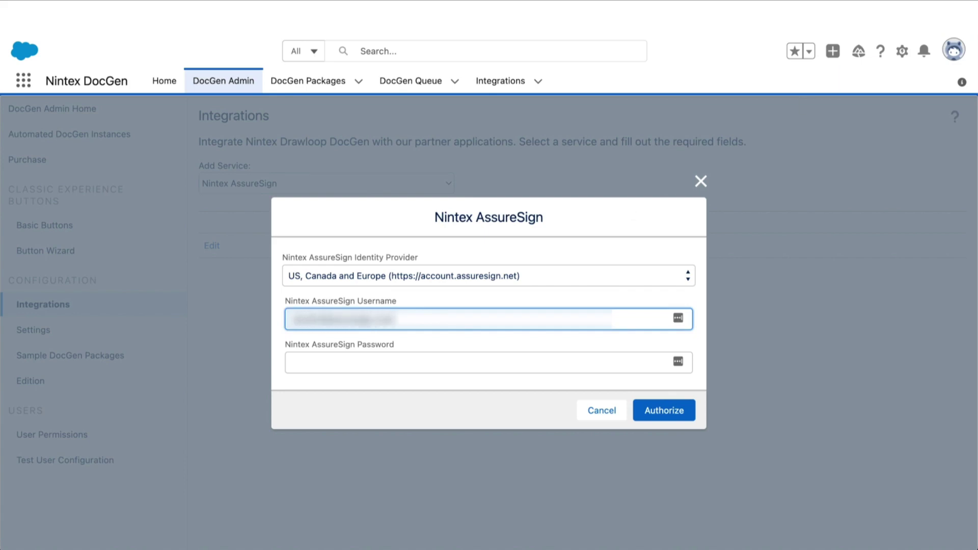
{"action": "left_click", "coordinate": [448, 360]}
{"action": "type", "text": "•••••••••••"}
{"action": "left_click", "coordinate": [653, 415]}
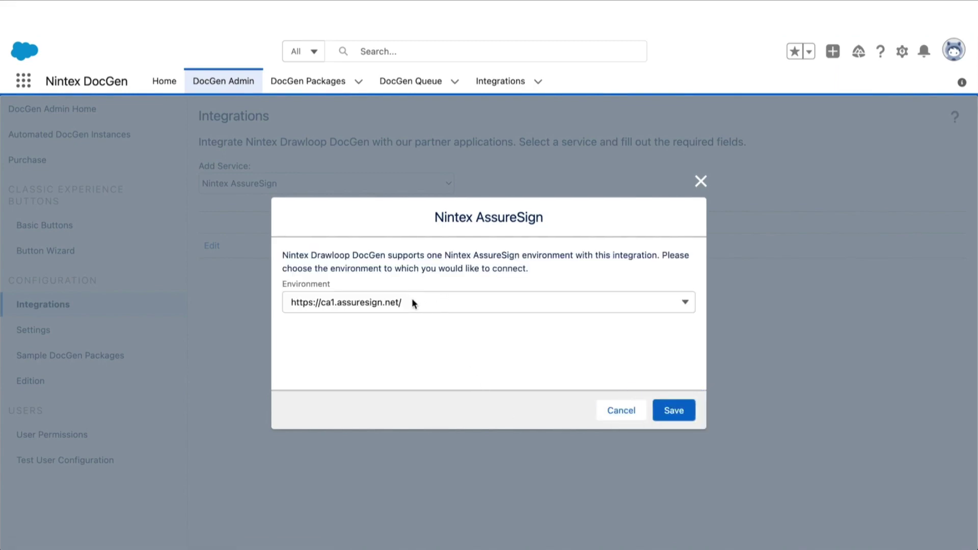
{"action": "left_click", "coordinate": [411, 302]}
{"action": "left_click", "coordinate": [407, 373]}
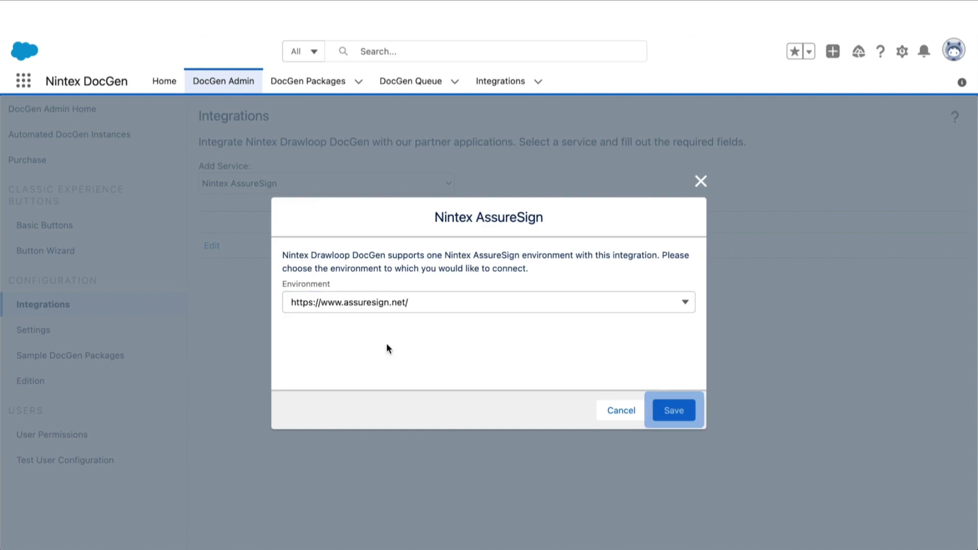
{"action": "left_click", "coordinate": [672, 411]}
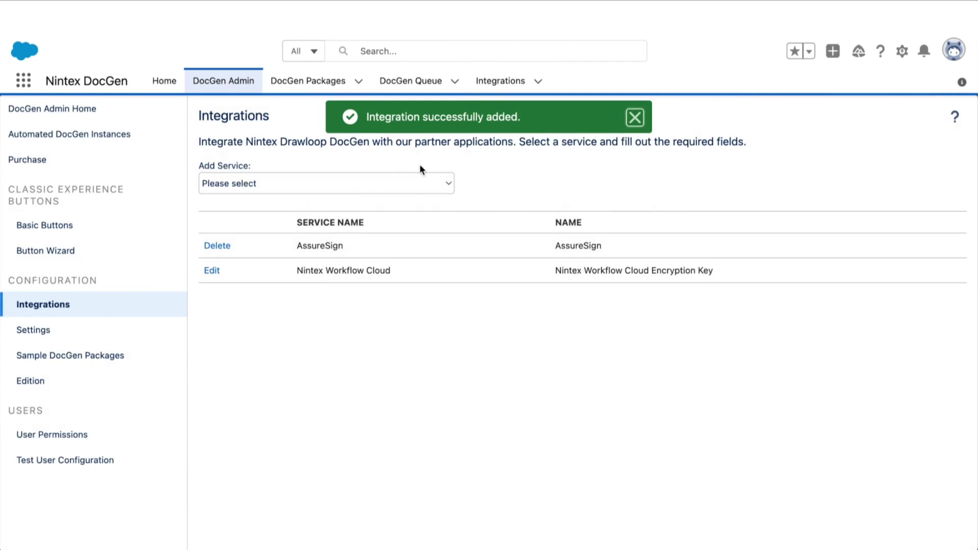
Open the Opportunity Signing package and view its Sample Quote Word Template.docx document.
{"action": "left_click", "coordinate": [310, 84]}
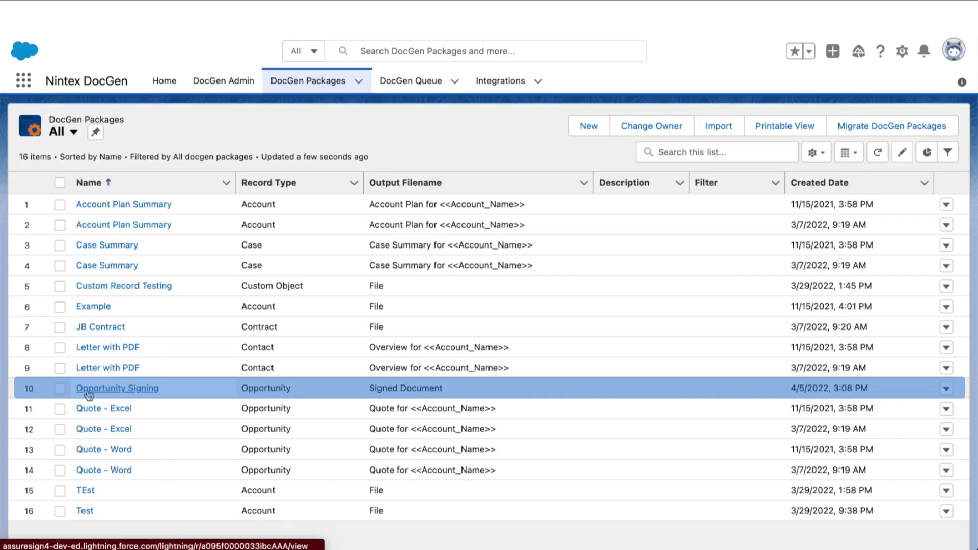
{"action": "left_click", "coordinate": [146, 389]}
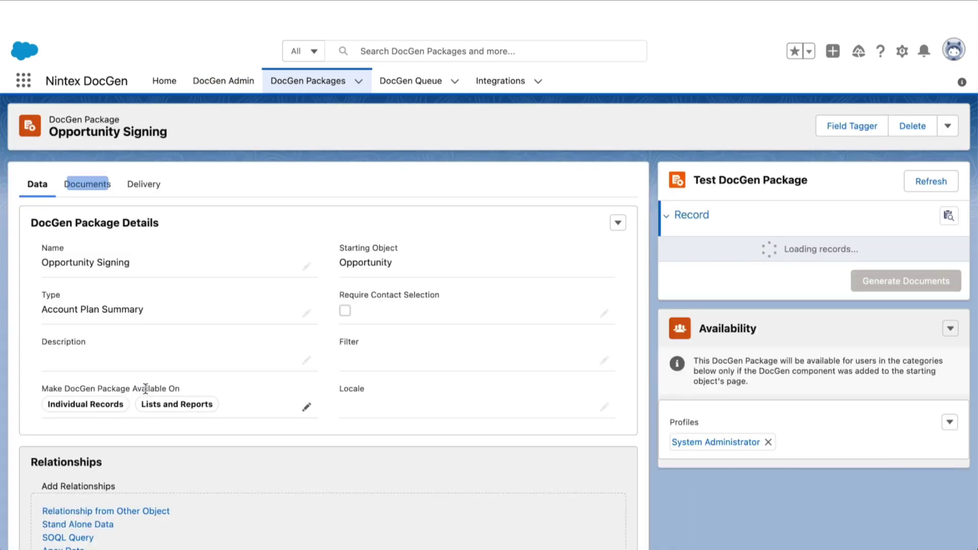
{"action": "left_click", "coordinate": [96, 188]}
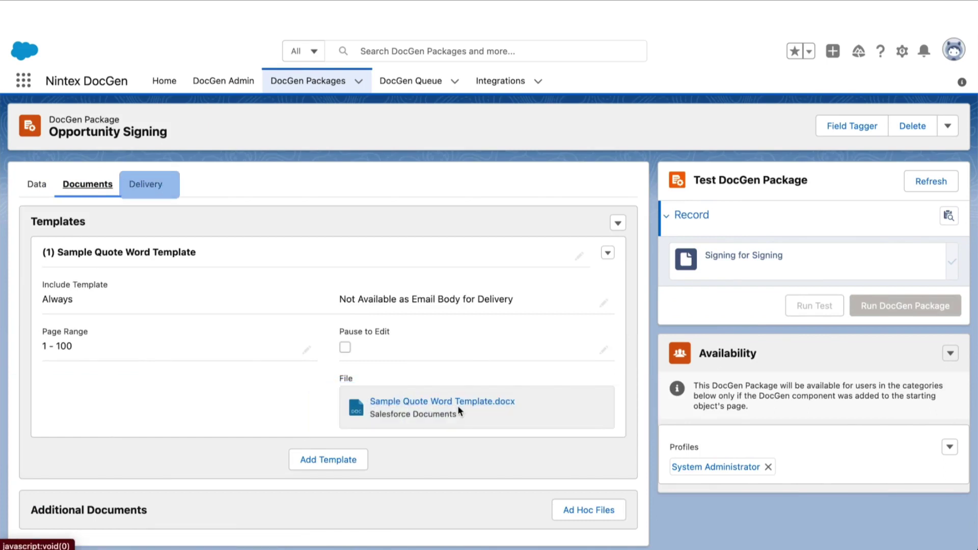
Add a Nintex AssureSign delivery option named 'Signed Document', enabled for Lists and Reports.
{"action": "left_click", "coordinate": [148, 184]}
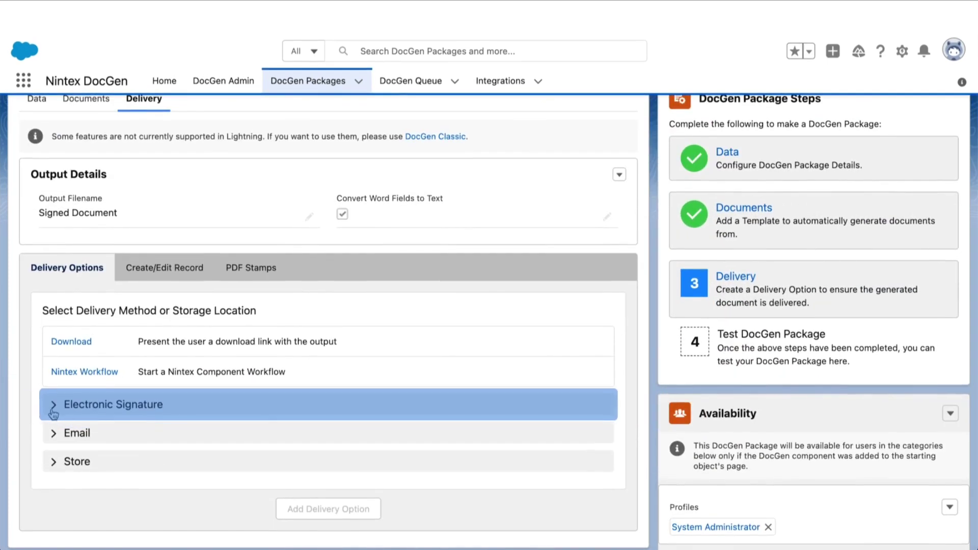
{"action": "left_click", "coordinate": [54, 413]}
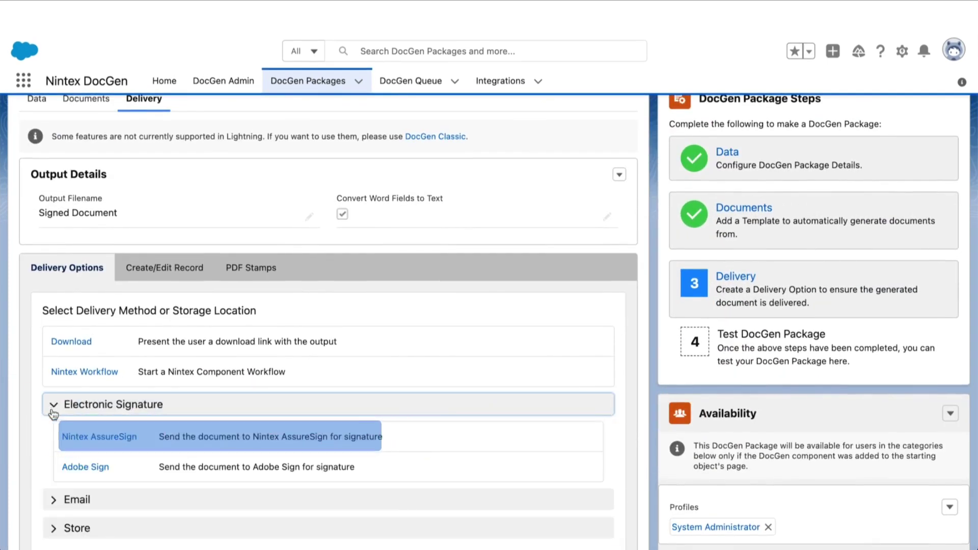
{"action": "left_click", "coordinate": [103, 439]}
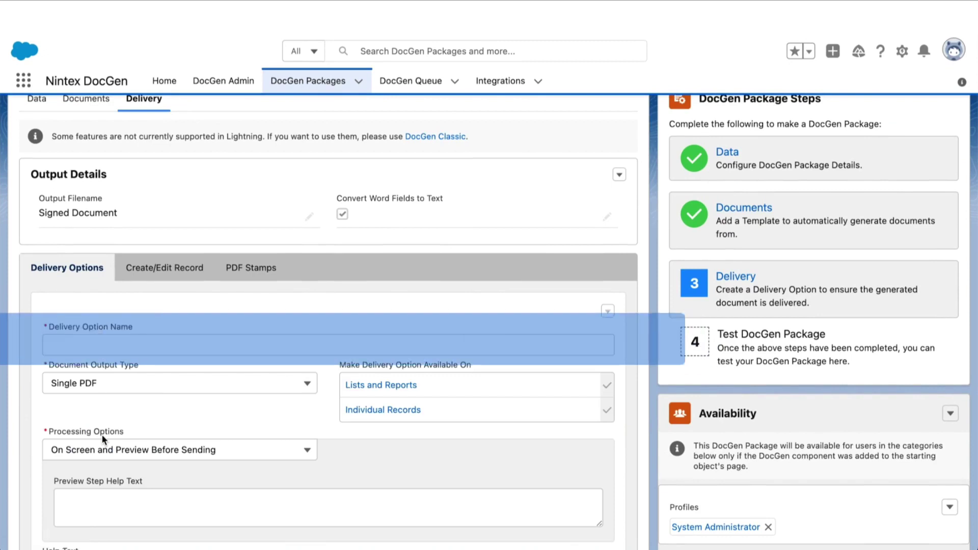
{"action": "type", "text": "Signed Document"}
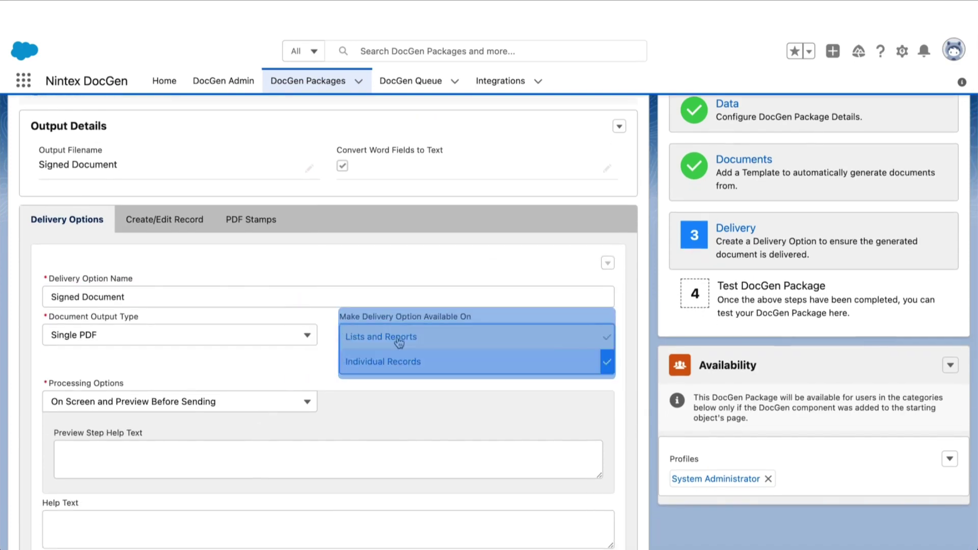
{"action": "left_click", "coordinate": [399, 339]}
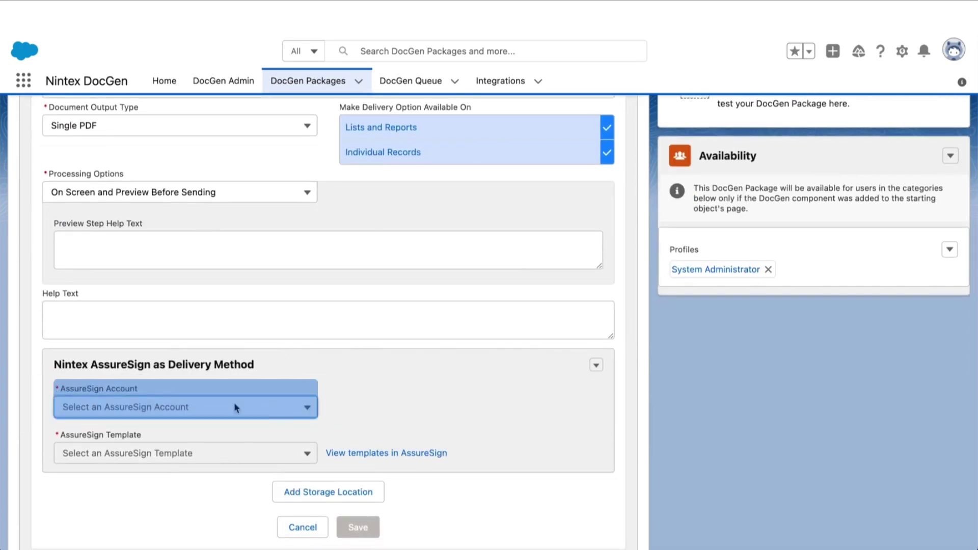
Set the AssureSign account to Nintex - Demo & Test and the template to Empty Template.
{"action": "left_click", "coordinate": [234, 405]}
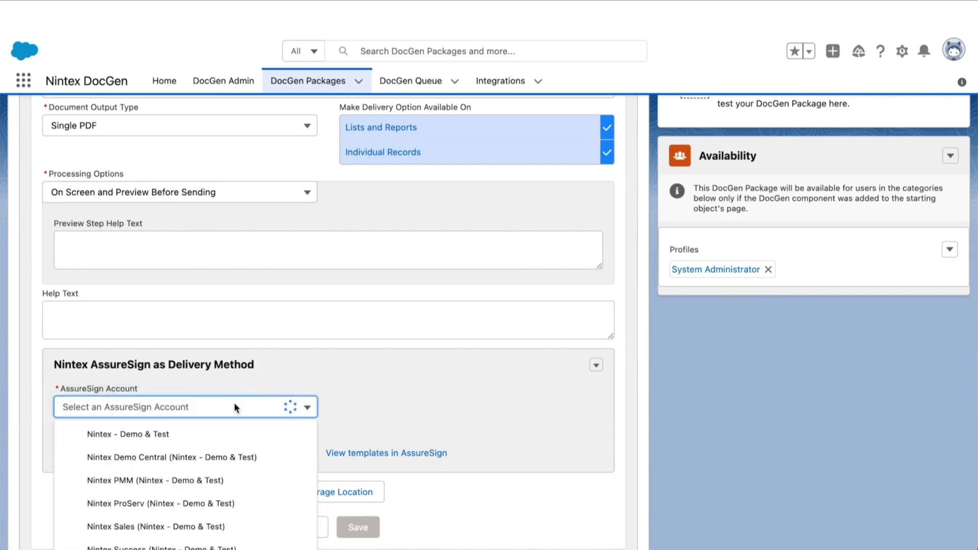
{"action": "left_click", "coordinate": [145, 434]}
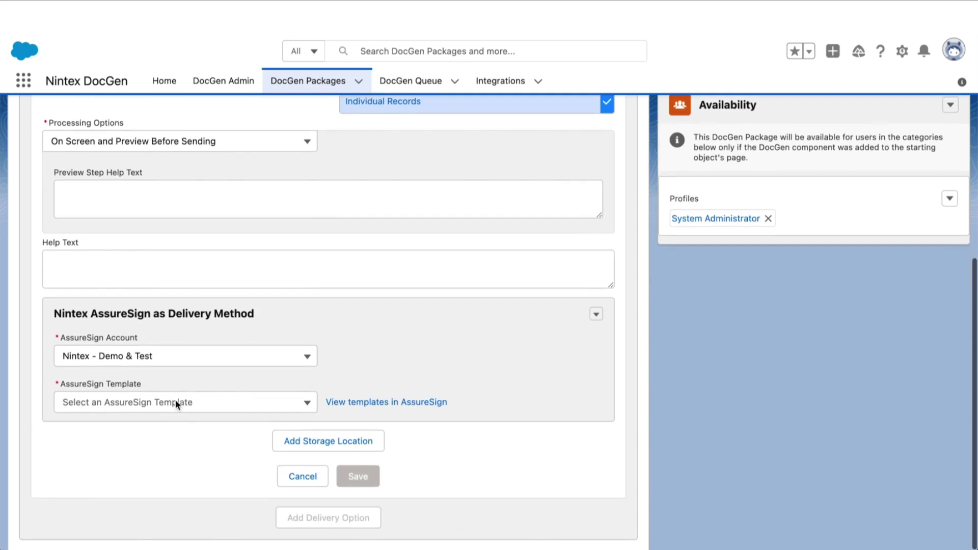
{"action": "left_click", "coordinate": [176, 401]}
{"action": "left_click", "coordinate": [144, 137]}
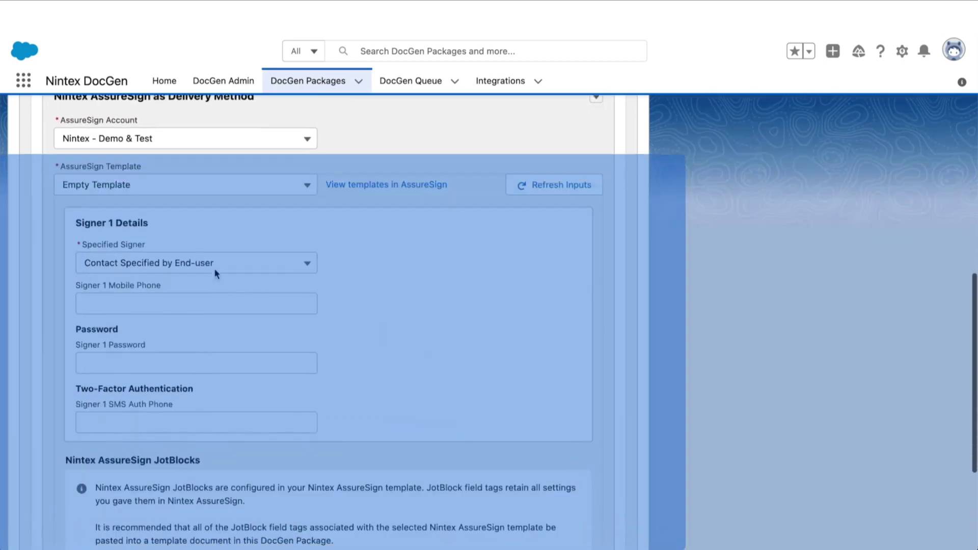
Specify Signer 1 by name and email, entering the signer's full name and e-mail.
{"action": "left_click", "coordinate": [203, 263]}
{"action": "left_click", "coordinate": [152, 427]}
{"action": "left_click", "coordinate": [153, 306]}
{"action": "type", "text": "Jane Doe"}
{"action": "key", "text": "Tab"}
{"action": "type", "text": "jane.doe@example.com"}
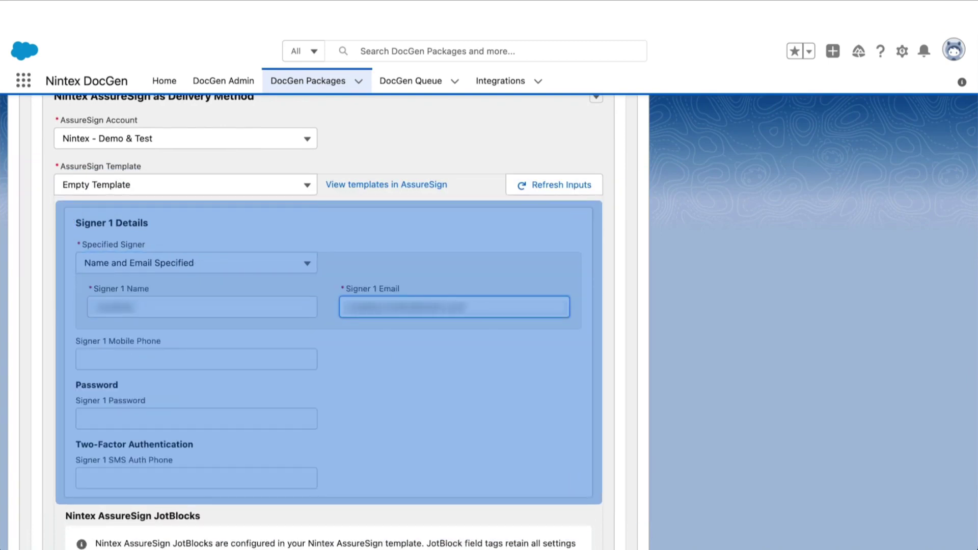
Expand Signer 1 in AssureSign JotBlocks to show the Signature and JotBlock 2 tags.
{"action": "scroll", "coordinate": [356, 421], "scroll_direction": "down", "scroll_amount": 3}
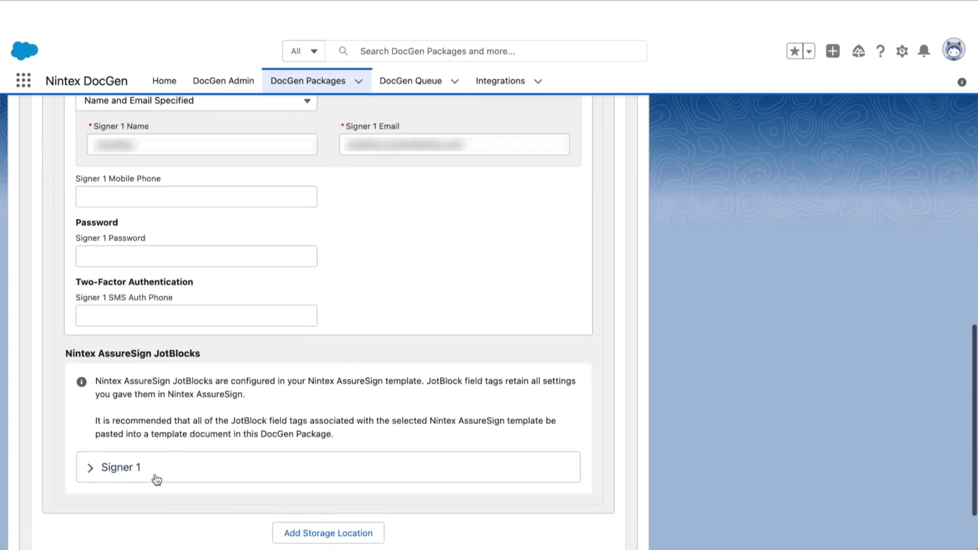
{"action": "left_click", "coordinate": [147, 479]}
{"action": "scroll", "coordinate": [216, 448], "scroll_direction": "down", "scroll_amount": 3}
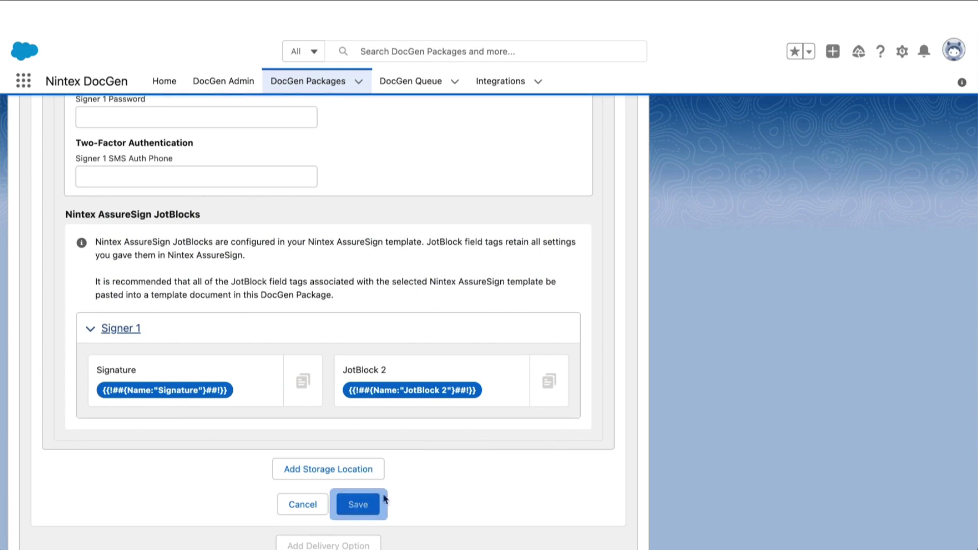
Save the Signed Document delivery option and switch to the Sales Console app.
{"action": "left_click", "coordinate": [364, 506]}
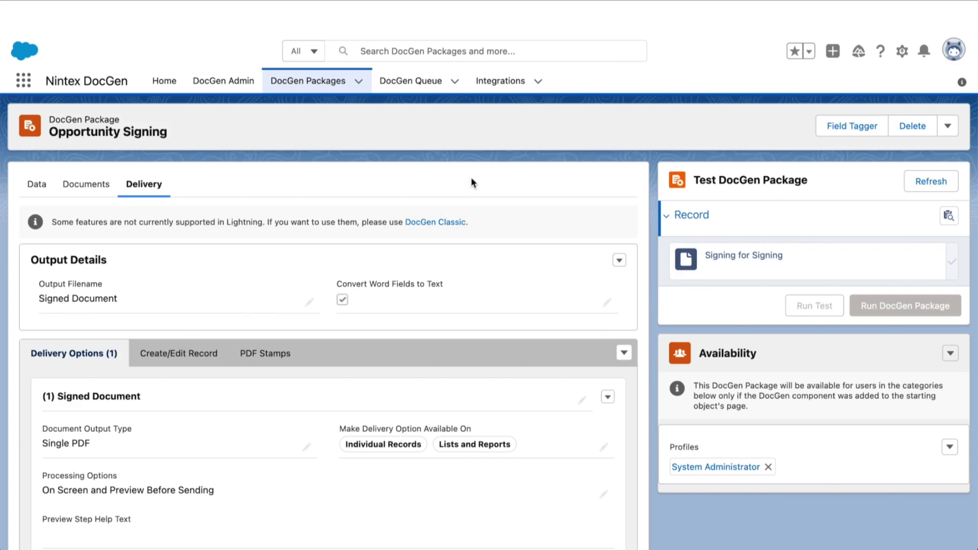
{"action": "left_click", "coordinate": [23, 80]}
{"action": "left_click", "coordinate": [80, 284]}
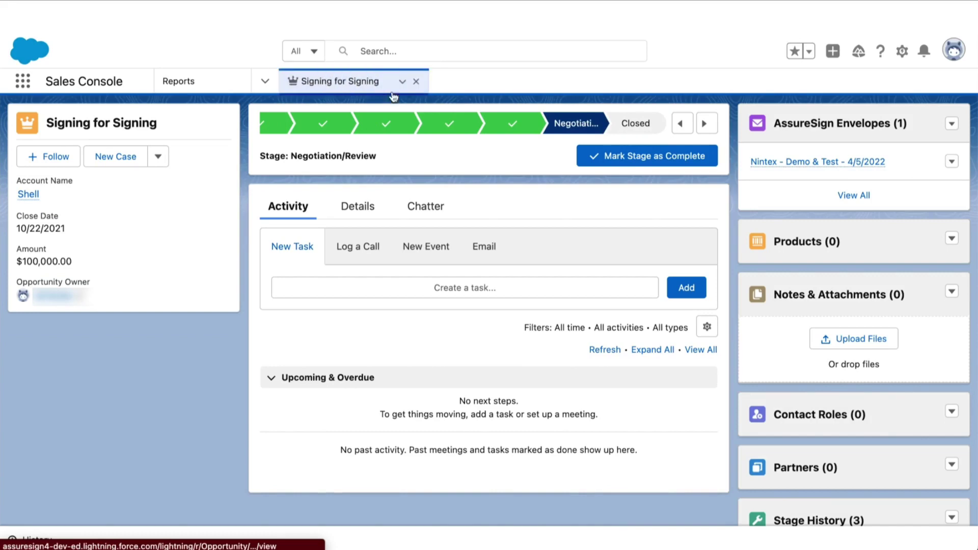
{"action": "left_click", "coordinate": [901, 51]}
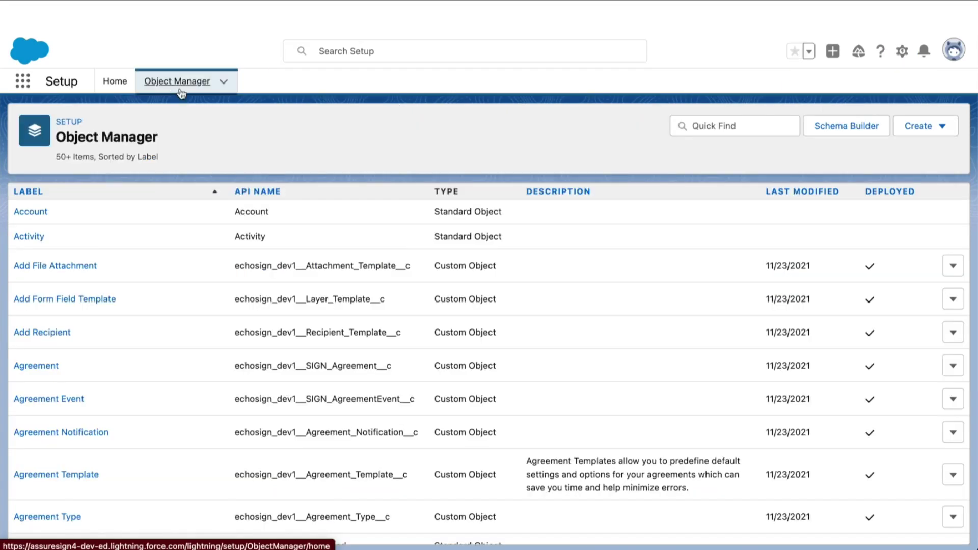
{"action": "scroll", "coordinate": [164, 336], "scroll_direction": "down", "scroll_amount": 3}
{"action": "scroll", "coordinate": [121, 353], "scroll_direction": "down", "scroll_amount": 6}
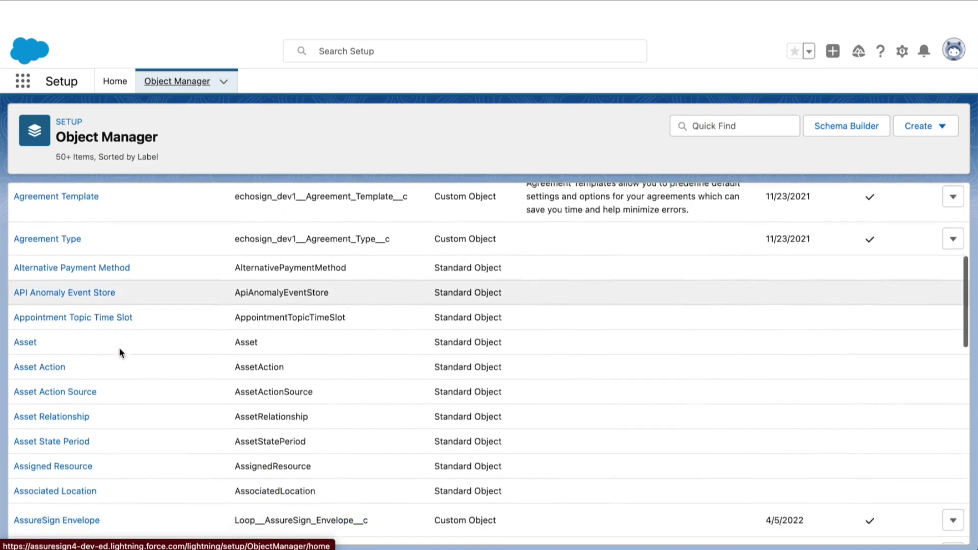
{"action": "left_click", "coordinate": [62, 348]}
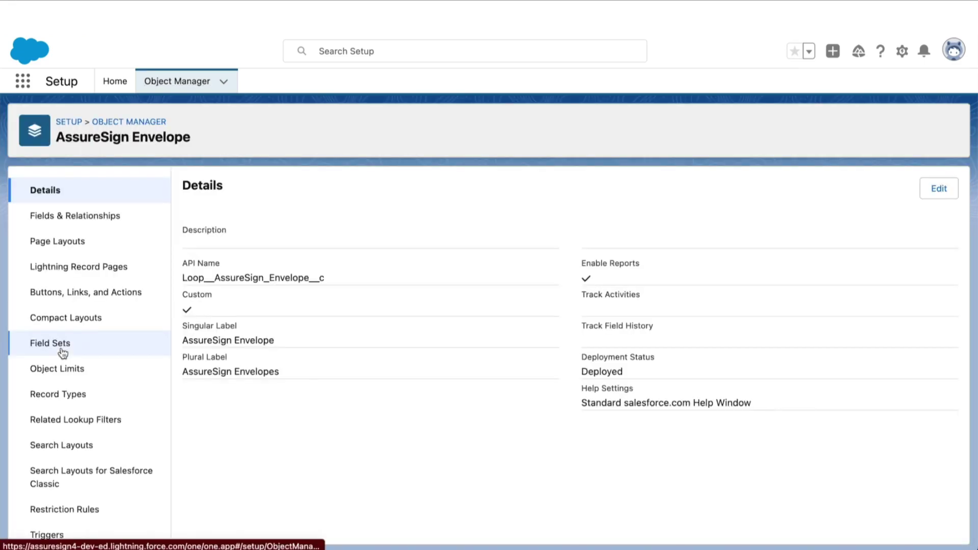
{"action": "left_click", "coordinate": [103, 216]}
{"action": "left_click", "coordinate": [92, 220]}
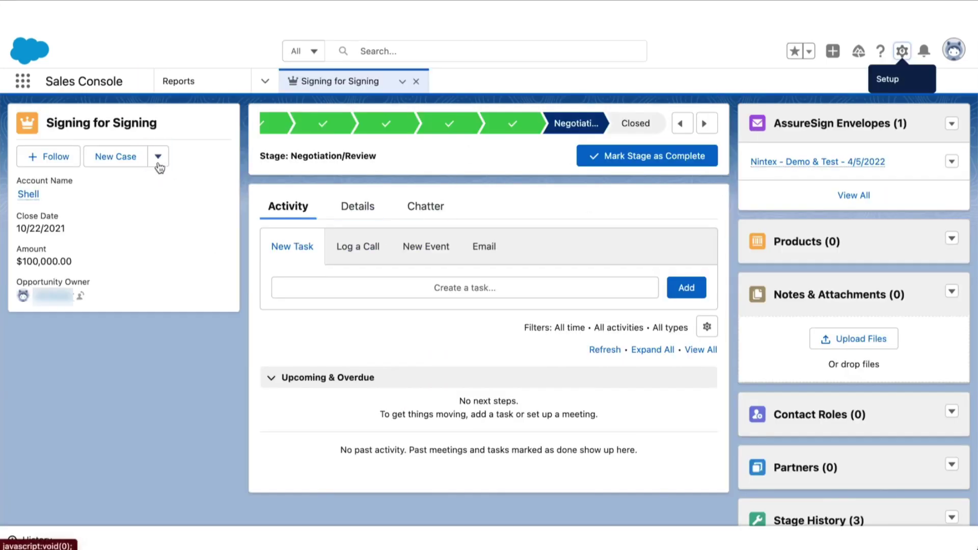
Generate documents with the Signed Document delivery and send the PDF to AssureSign.
{"action": "left_click", "coordinate": [159, 156]}
{"action": "left_click", "coordinate": [122, 347]}
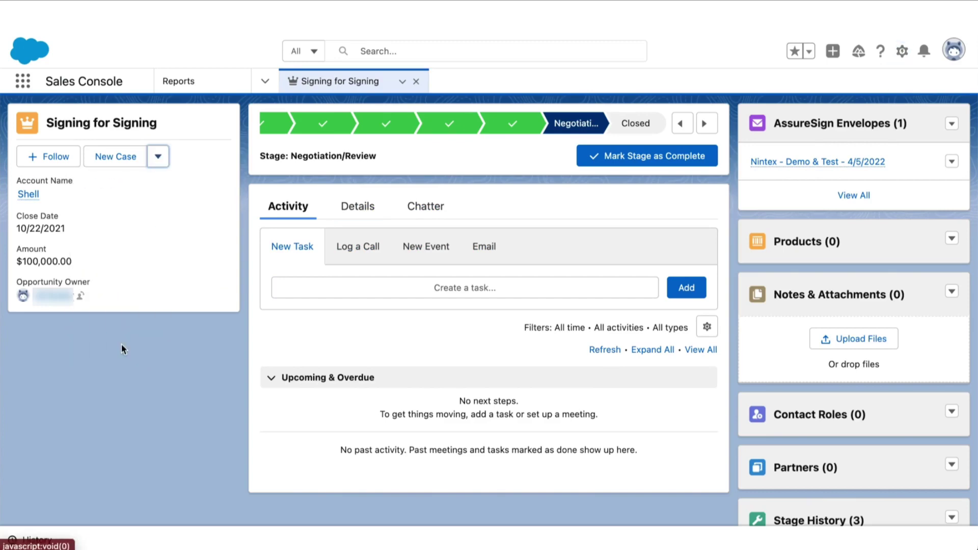
{"action": "scroll", "coordinate": [149, 335], "scroll_direction": "down", "scroll_amount": 1}
{"action": "scroll", "coordinate": [150, 335], "scroll_direction": "down", "scroll_amount": 3}
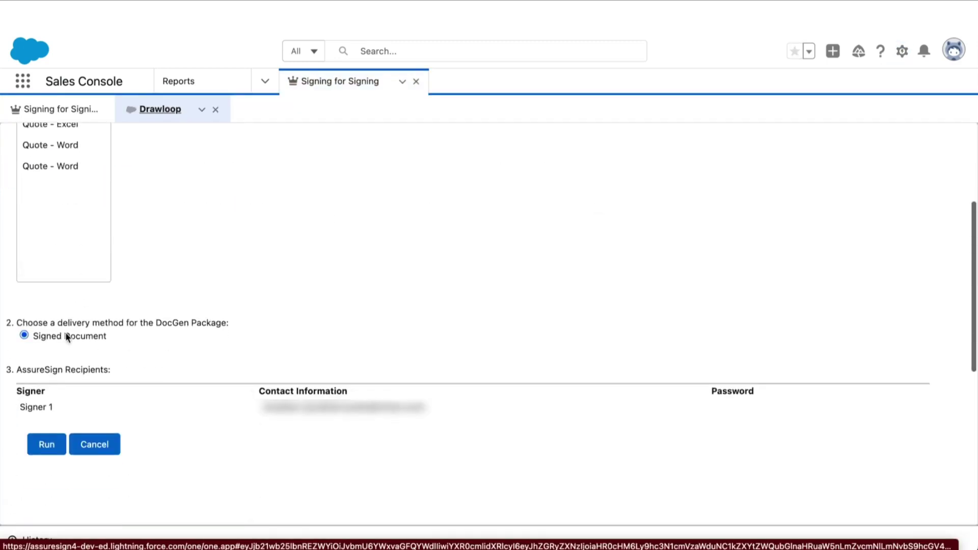
{"action": "left_click", "coordinate": [47, 445]}
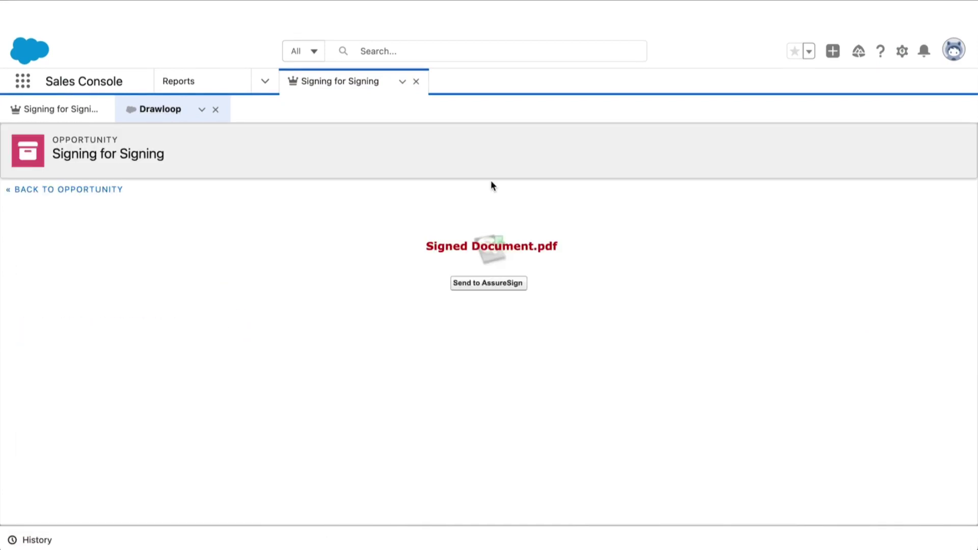
{"action": "left_click", "coordinate": [484, 284]}
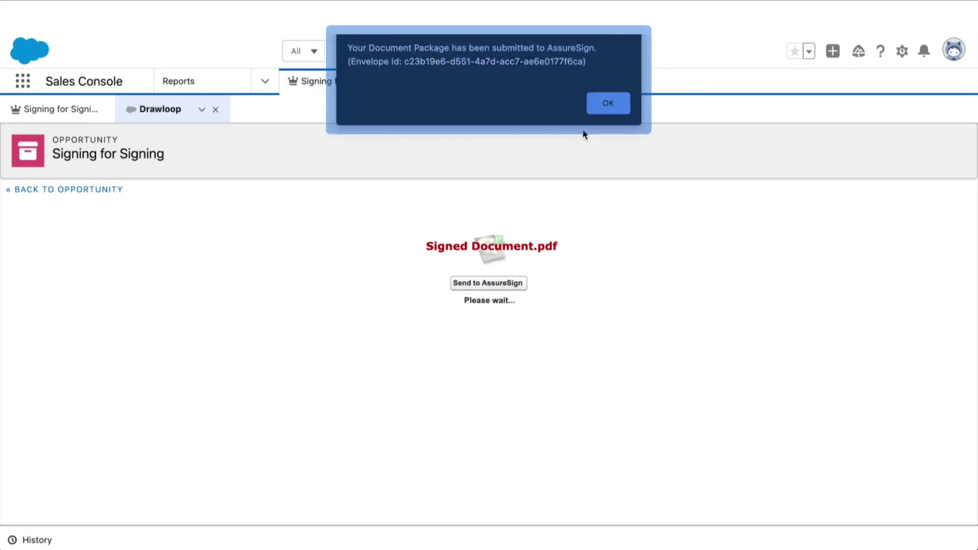
Open the new In Progress AssureSign envelope, then the signing invitation email in Outlook.
{"action": "left_click", "coordinate": [613, 104]}
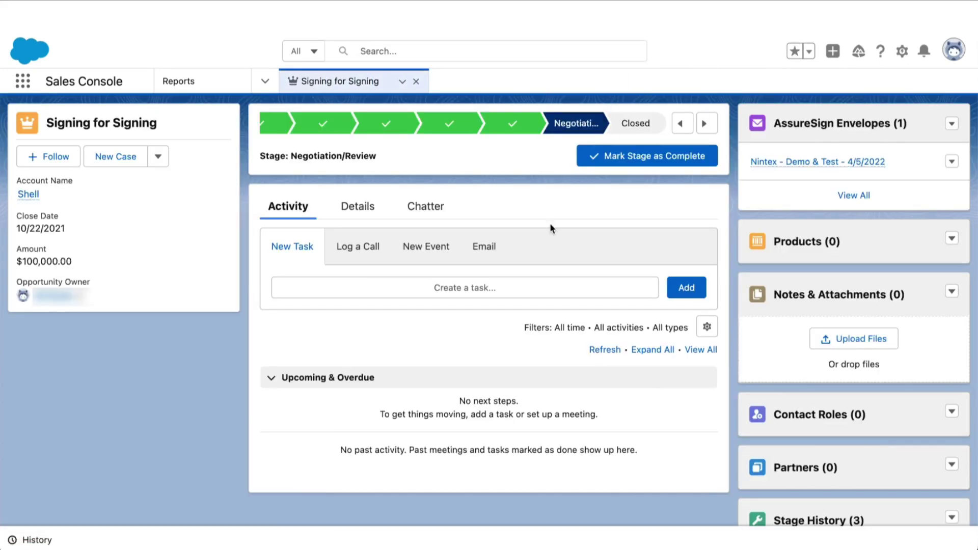
{"action": "left_click", "coordinate": [854, 196]}
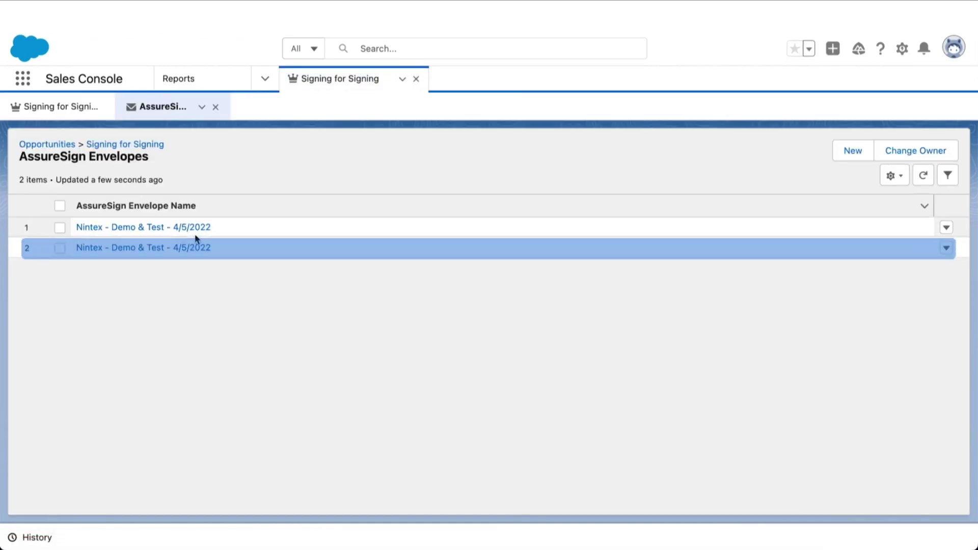
{"action": "left_click", "coordinate": [169, 248]}
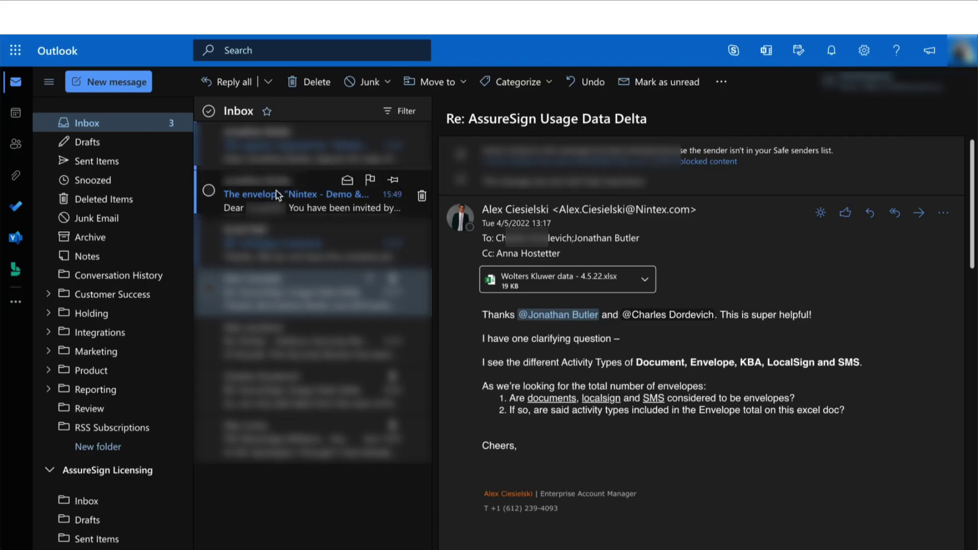
{"action": "left_click", "coordinate": [286, 193]}
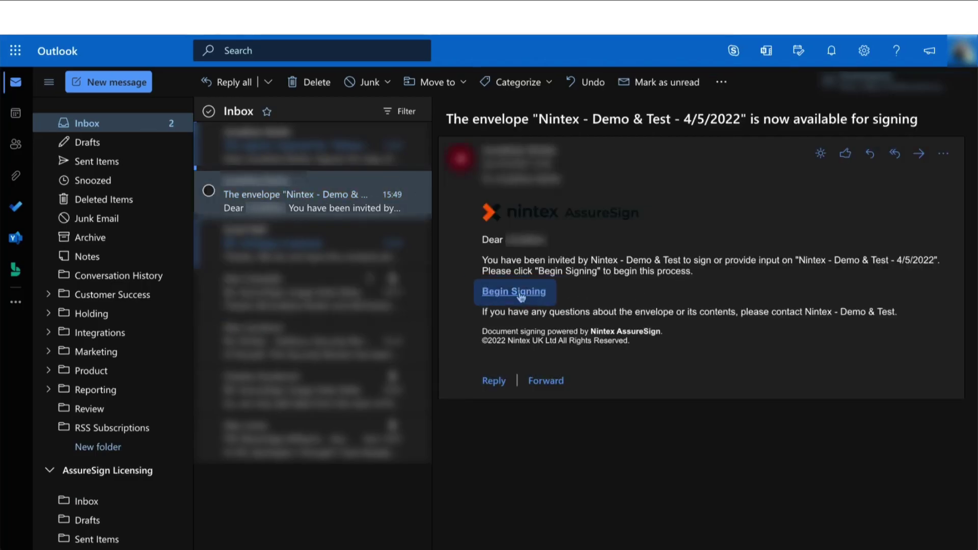
Agree to the terms, draw and apply a signature, enter date 09/08/2022, and finish.
{"action": "left_click", "coordinate": [515, 292]}
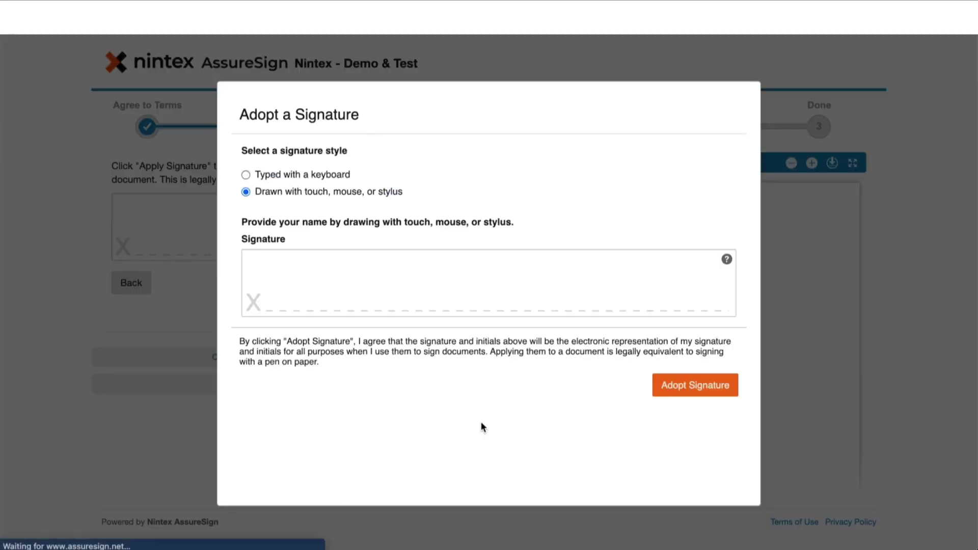
{"action": "mouse_move", "coordinate": [301, 290]}
{"action": "left_mouse_down"}
{"action": "mouse_move", "coordinate": [422, 264]}
{"action": "mouse_move", "coordinate": [589, 267]}
{"action": "left_mouse_up"}
{"action": "left_click", "coordinate": [695, 385]}
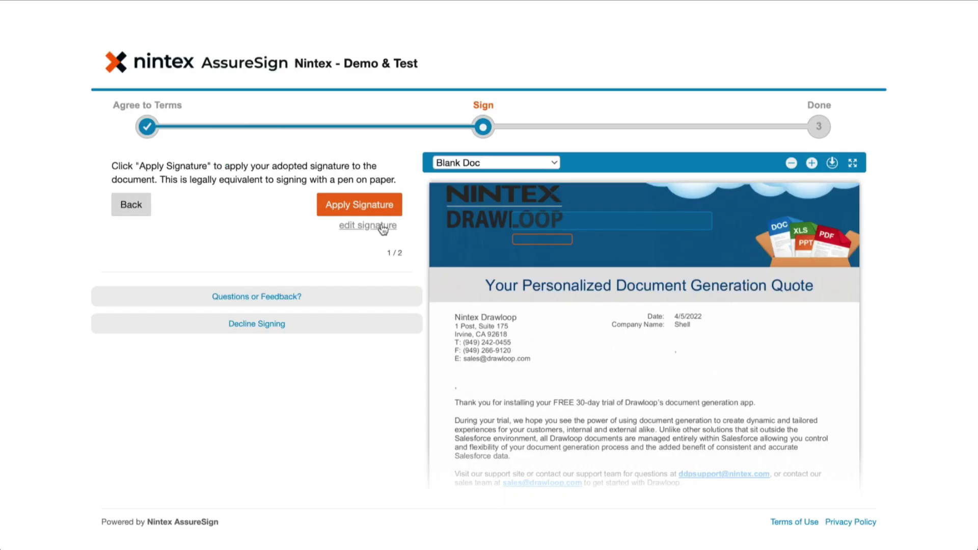
{"action": "left_click", "coordinate": [360, 204]}
{"action": "type", "text": "09/08/2022"}
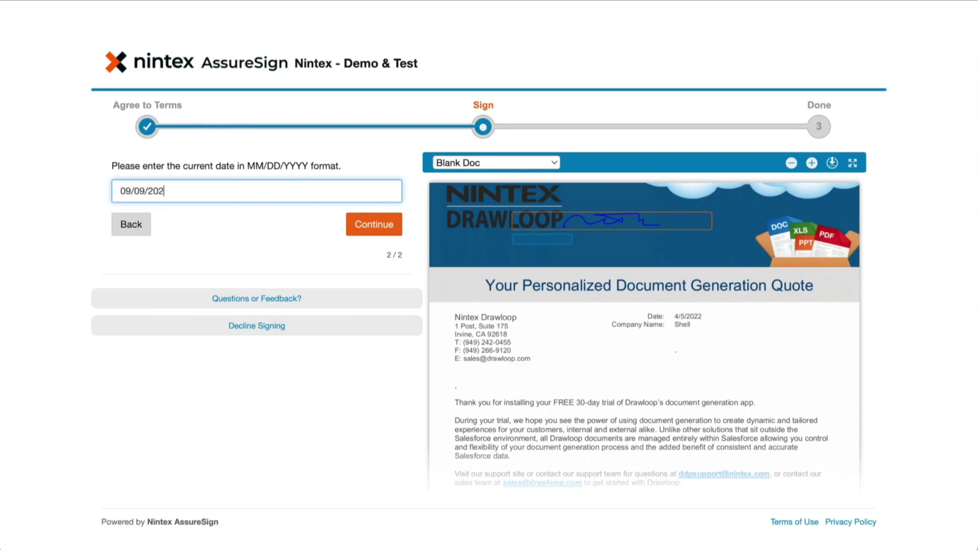
{"action": "key", "text": "Return"}
{"action": "left_click", "coordinate": [398, 245]}
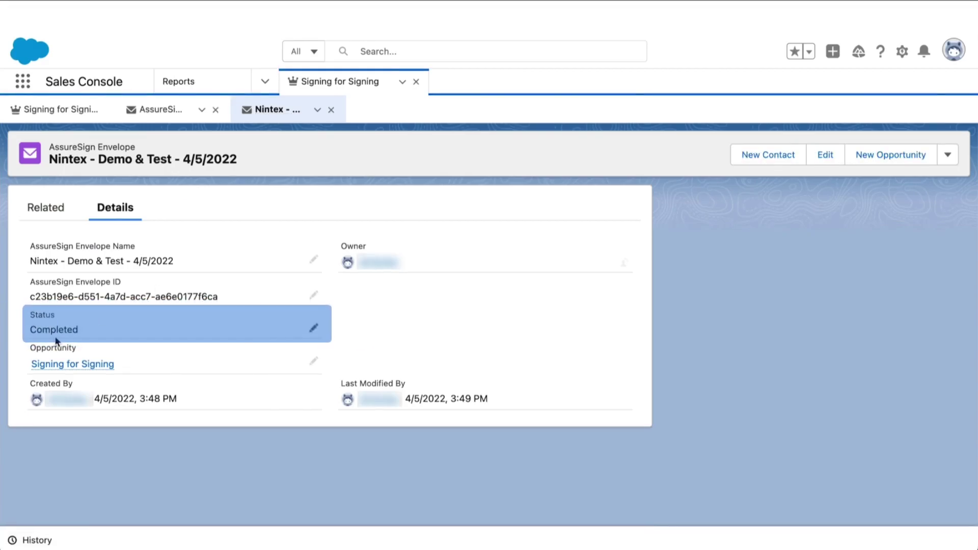
{"action": "left_click", "coordinate": [48, 210]}
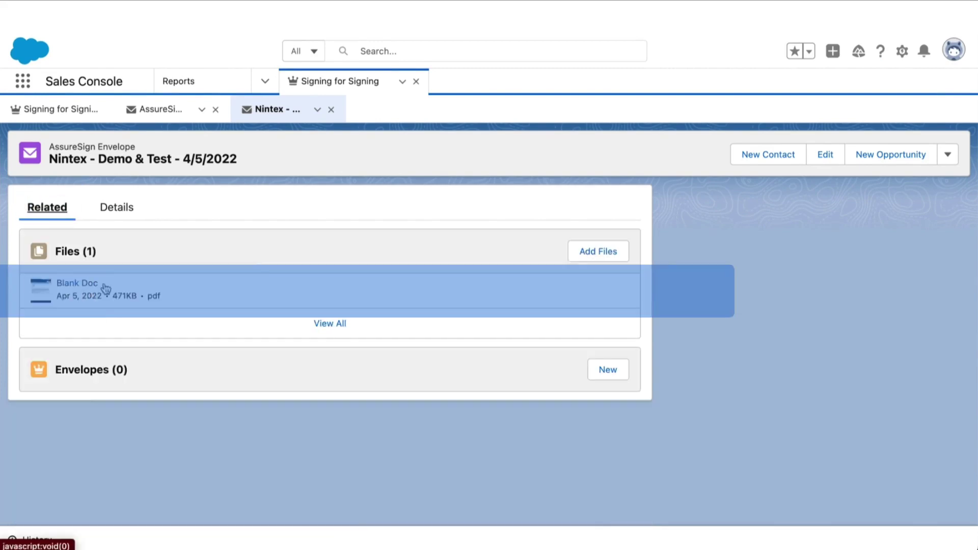
{"action": "left_click", "coordinate": [125, 208]}
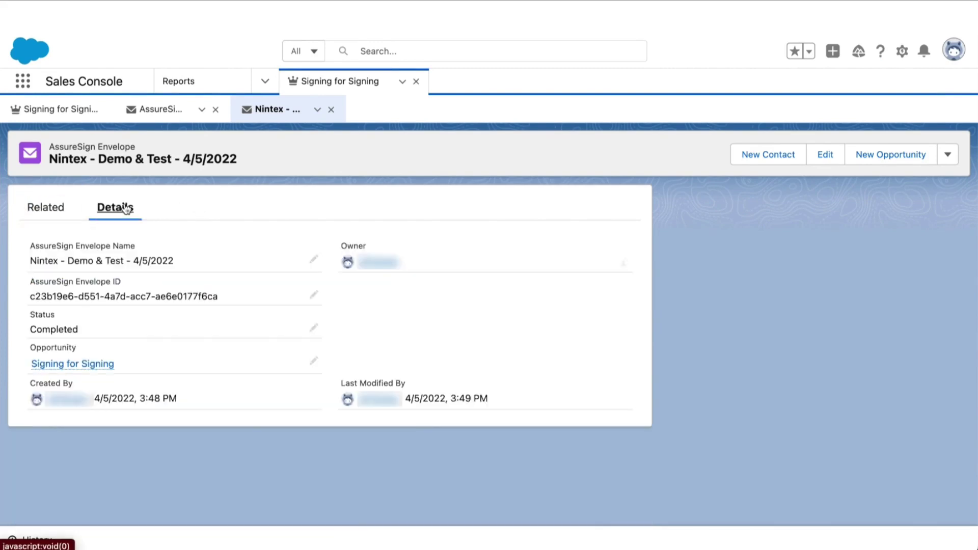